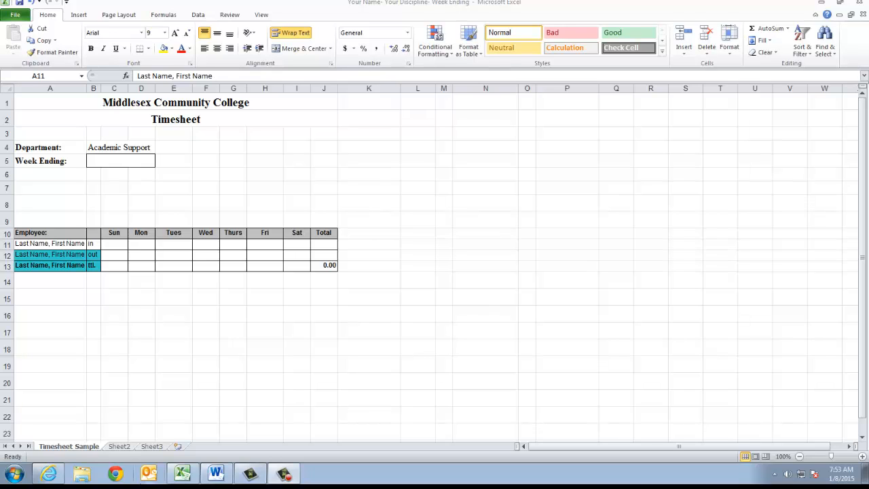
- Enter the employee's name in A11–A13 and type the week-ending date 1-10-15 in B5
{"action": "left_click", "coordinate": [25, 245]}
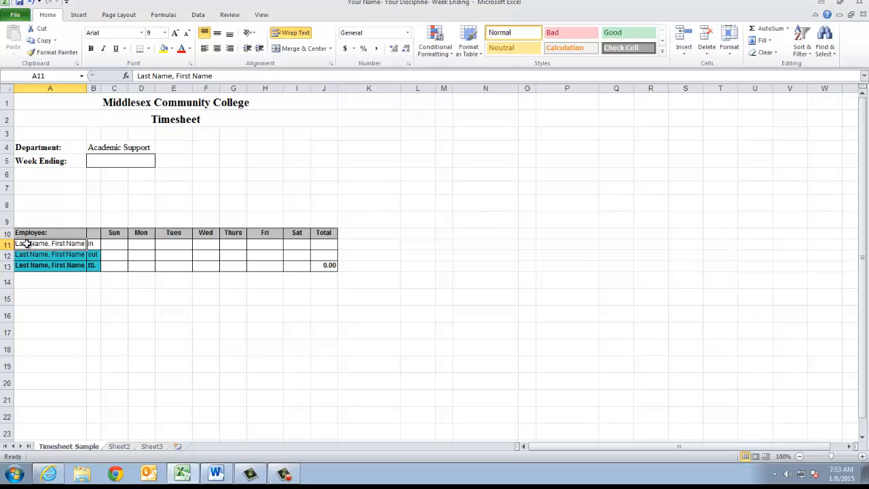
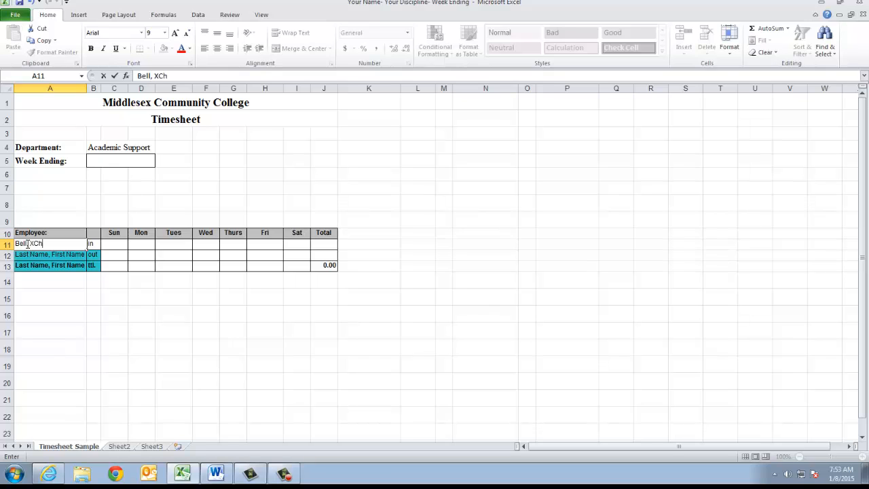
{"action": "key", "text": "Return"}
{"action": "type", "text": "B"}
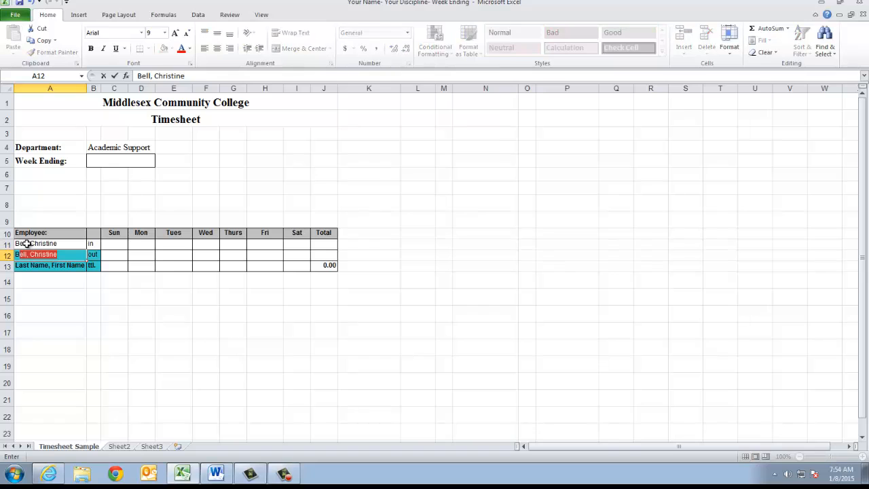
{"action": "key", "text": "Return"}
{"action": "type", "text": "B"}
{"action": "key", "text": "Return"}
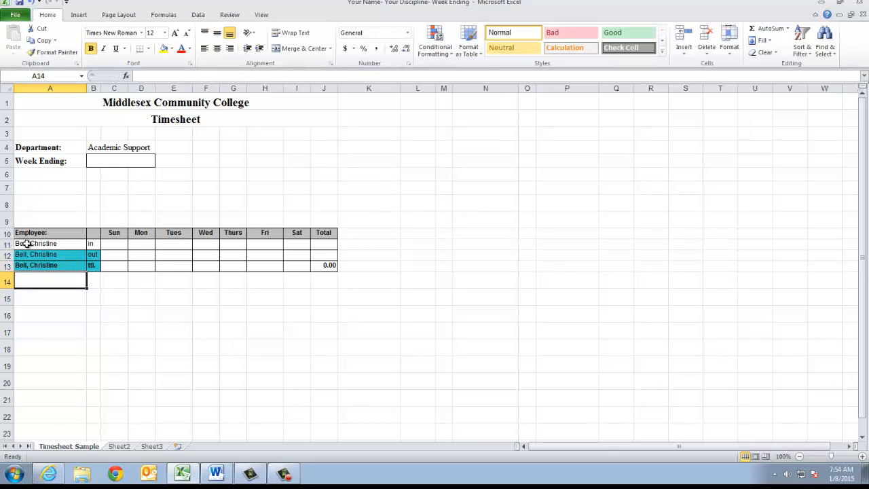
{"action": "left_click", "coordinate": [107, 161]}
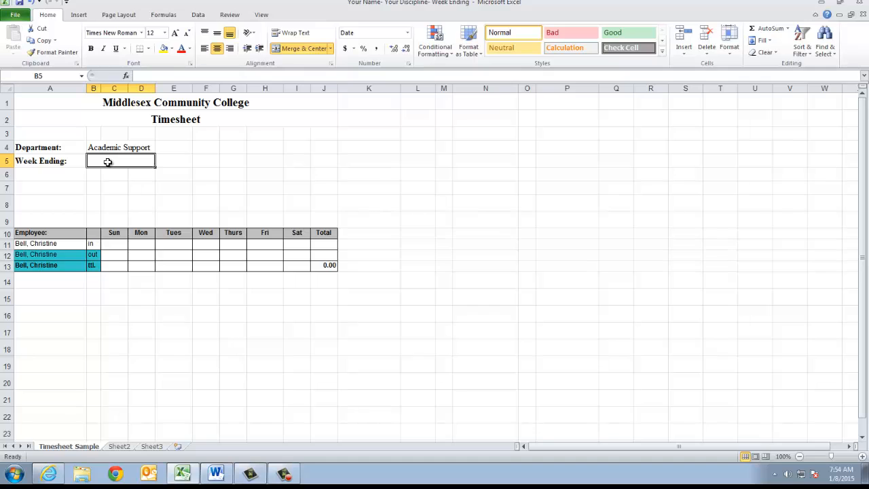
{"action": "type", "text": "1"}
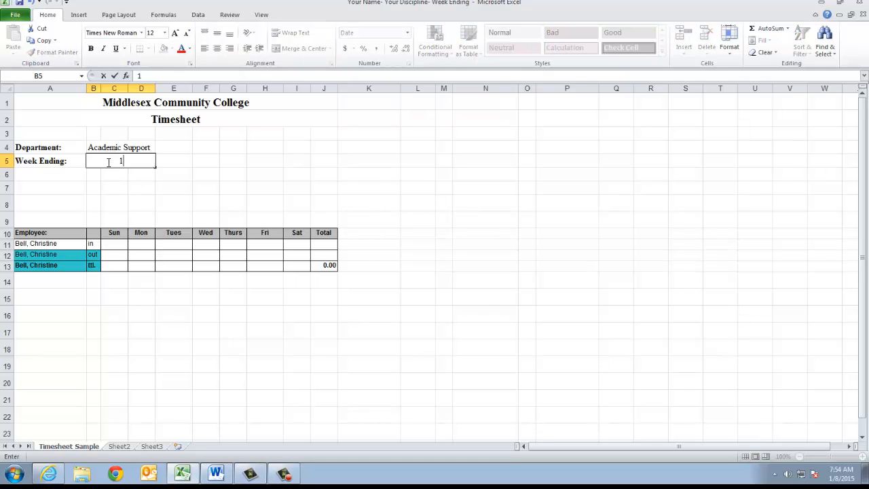
{"action": "type", "text": "-10-15"}
- Enter 9:00 in and 10:15 out times for Tuesday (E11:E12) and Thursday (G11:G12)
{"action": "left_click", "coordinate": [175, 244]}
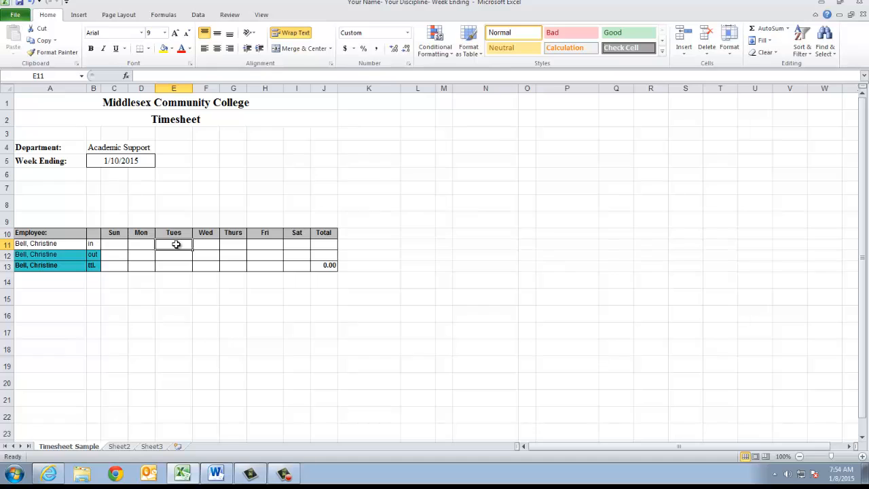
{"action": "type", "text": "9:00"}
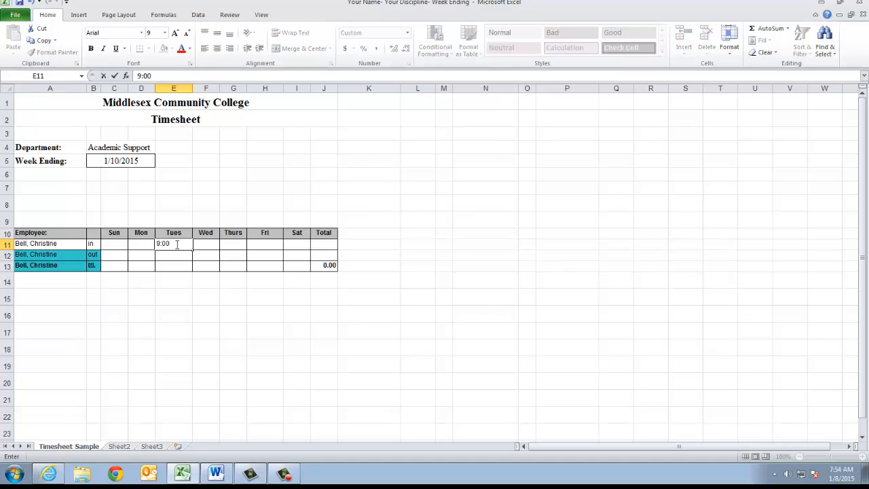
{"action": "key", "text": "Return"}
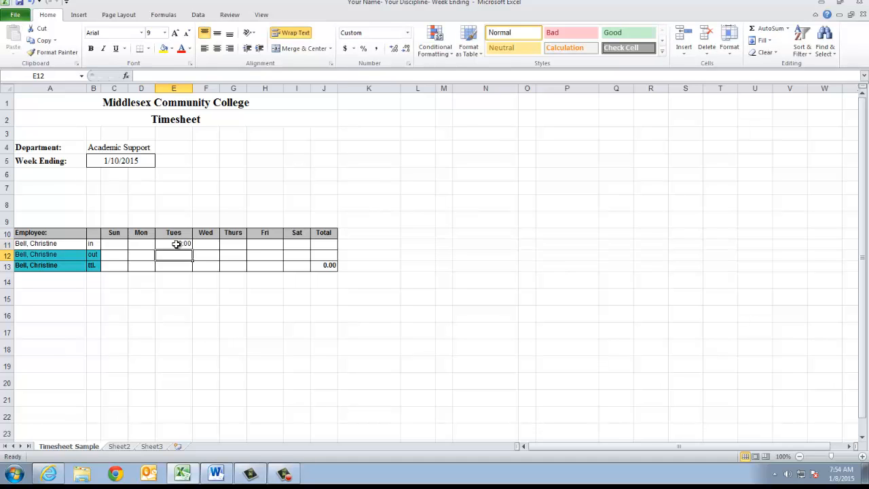
{"action": "type", "text": "10:"}
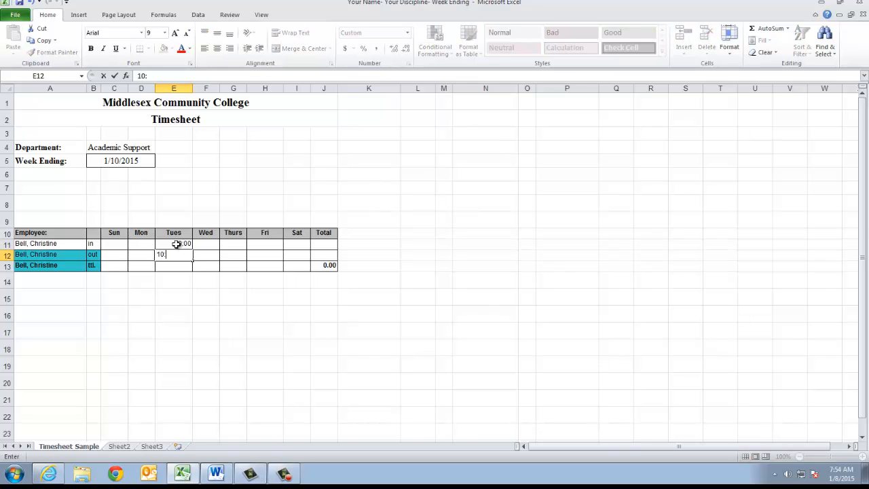
{"action": "type", "text": "15"}
{"action": "left_click", "coordinate": [172, 266]}
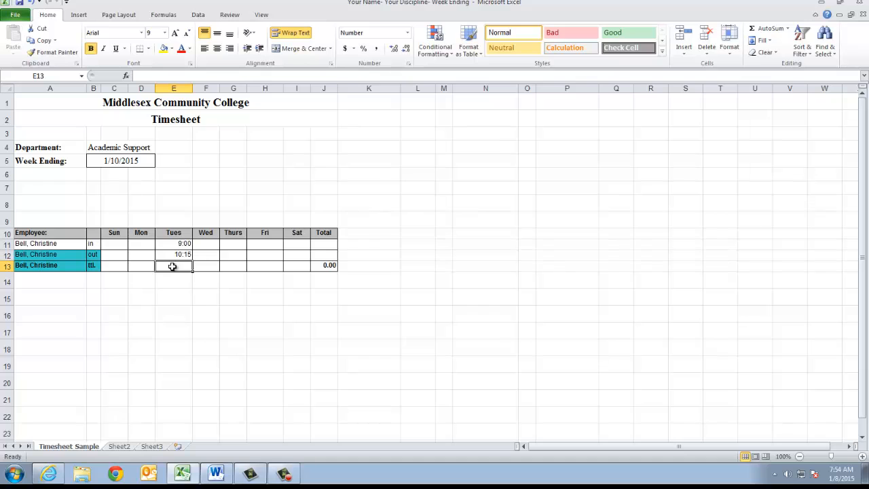
{"action": "left_click", "coordinate": [235, 244]}
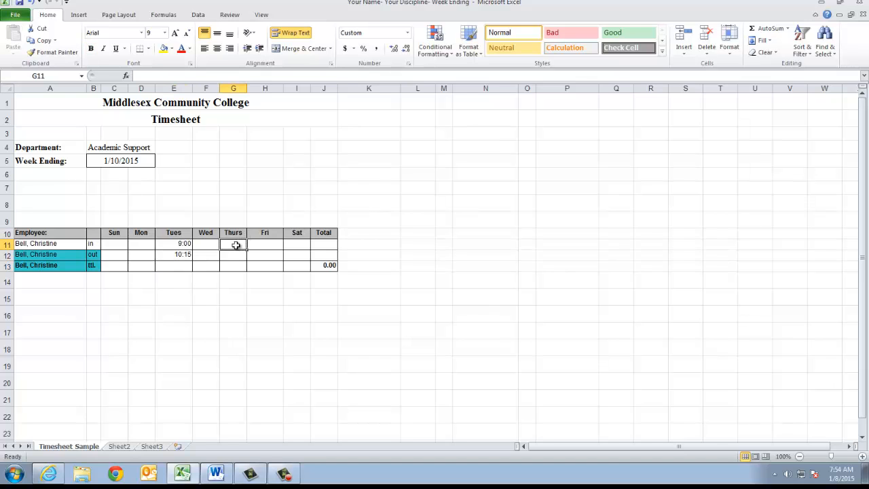
{"action": "type", "text": "9:00"}
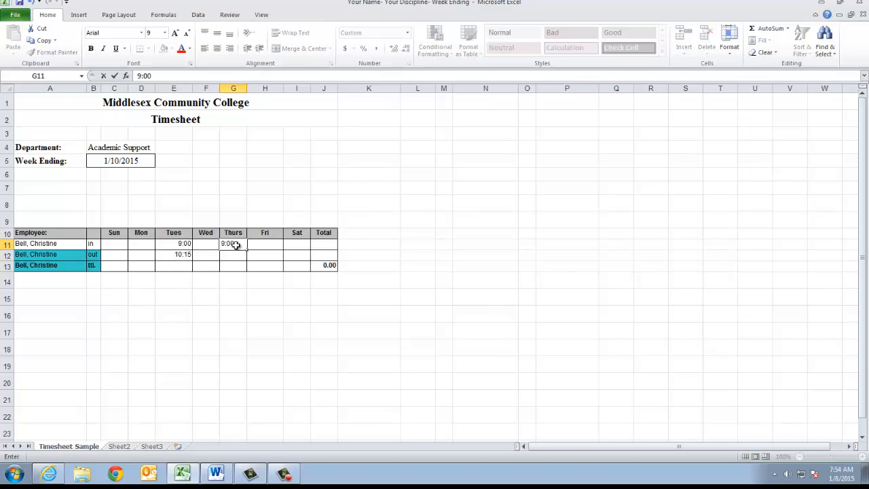
{"action": "key", "text": "Return"}
{"action": "type", "text": "10:15"}
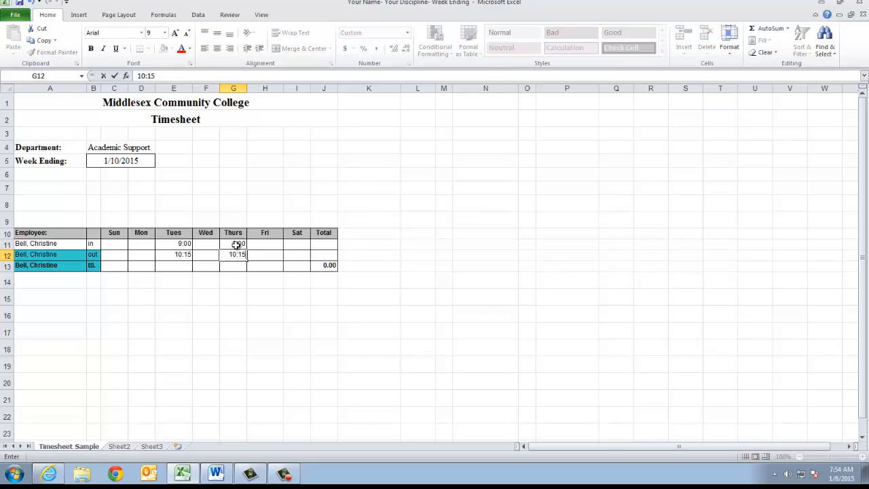
{"action": "left_click", "coordinate": [172, 267]}
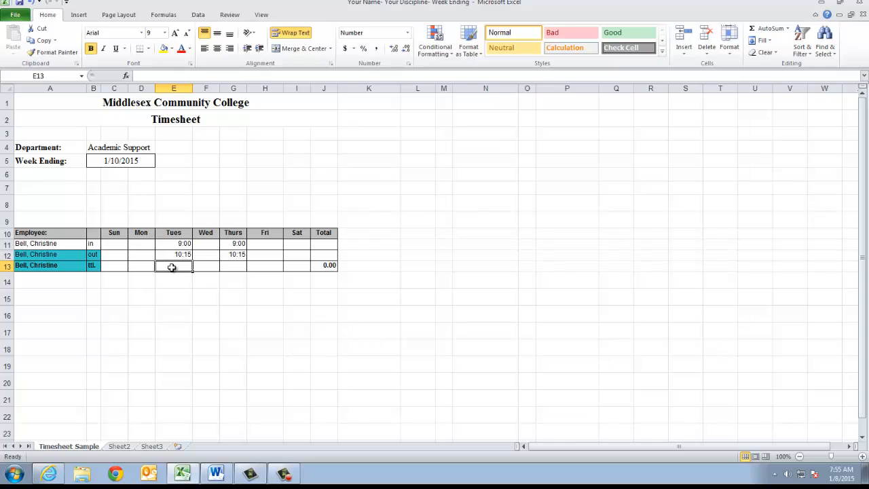
- Enter Tuesday's total of 1.25 hours in E13
{"action": "type", "text": "1.25"}
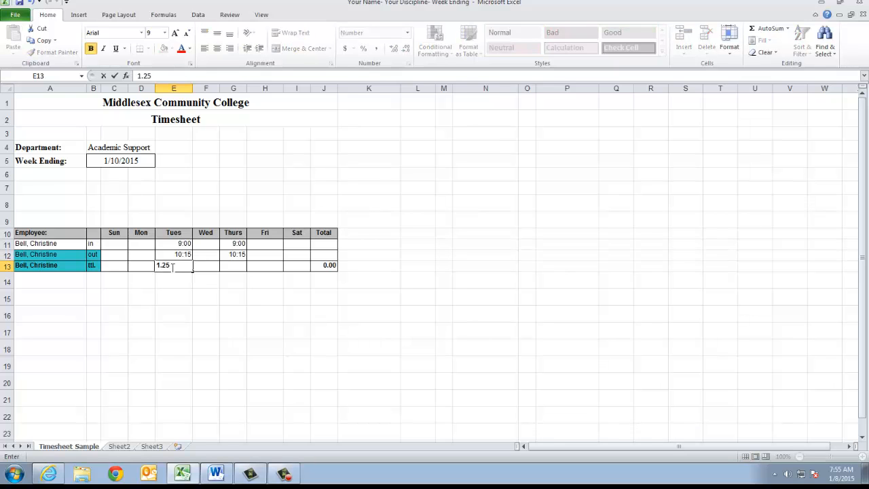
{"action": "key", "text": "Tab"}
{"action": "key", "text": "Tab"}
{"action": "type", "text": "1.25"}
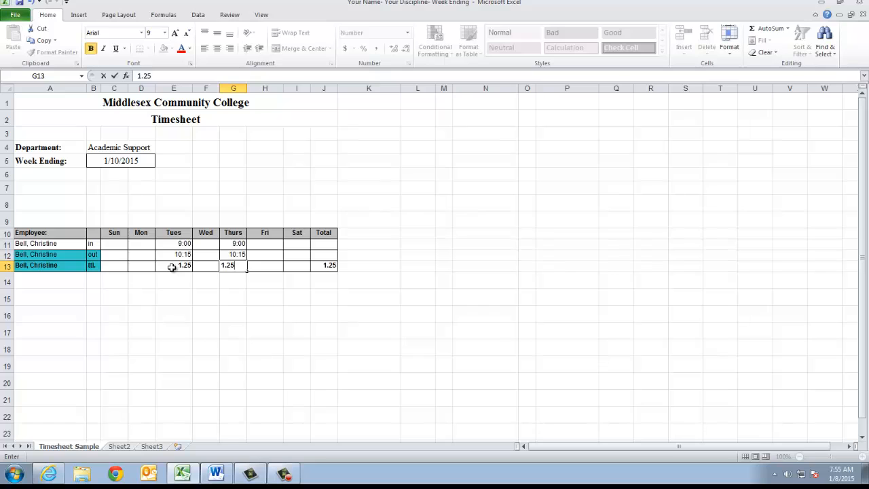
{"action": "key", "text": "Tab"}
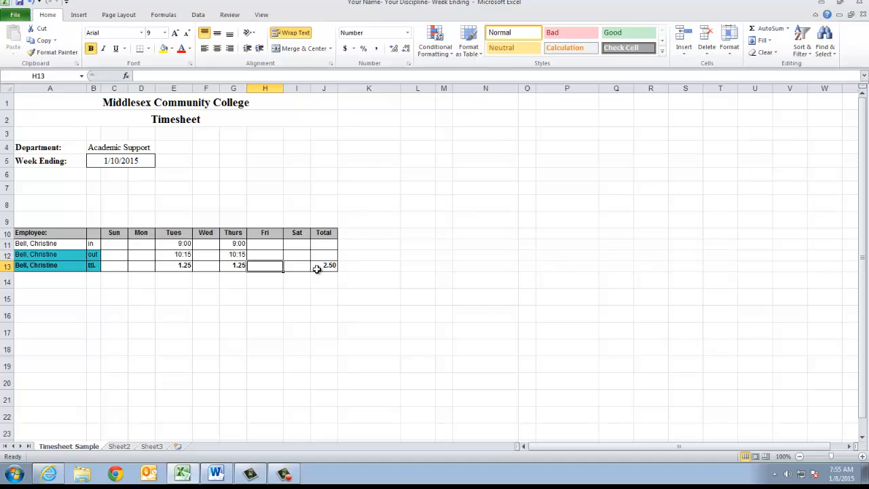
- Add a second 12:00–2:00 shift to Tuesday's in and out times in E11:E12
{"action": "left_click", "coordinate": [174, 244]}
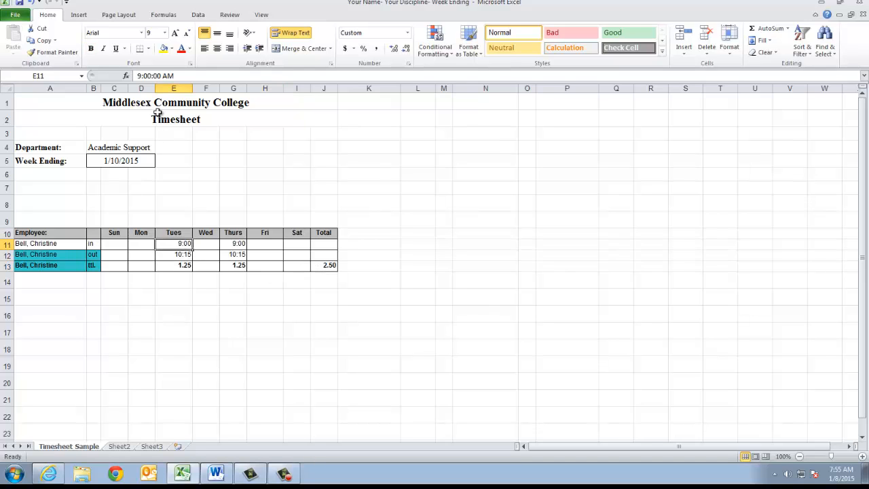
{"action": "left_click_drag", "start_coordinate": [174, 76], "coordinate": [156, 76]}
{"action": "key", "text": "BackSpace"}
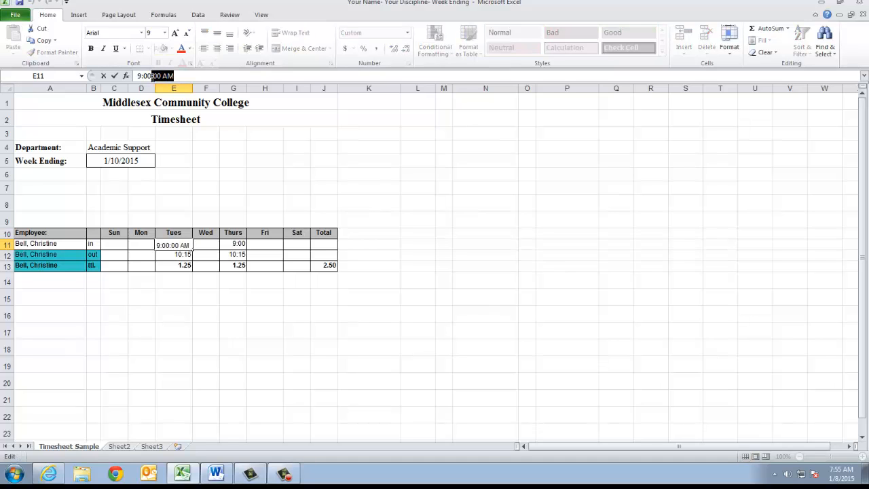
{"action": "type", "text": "12:00"}
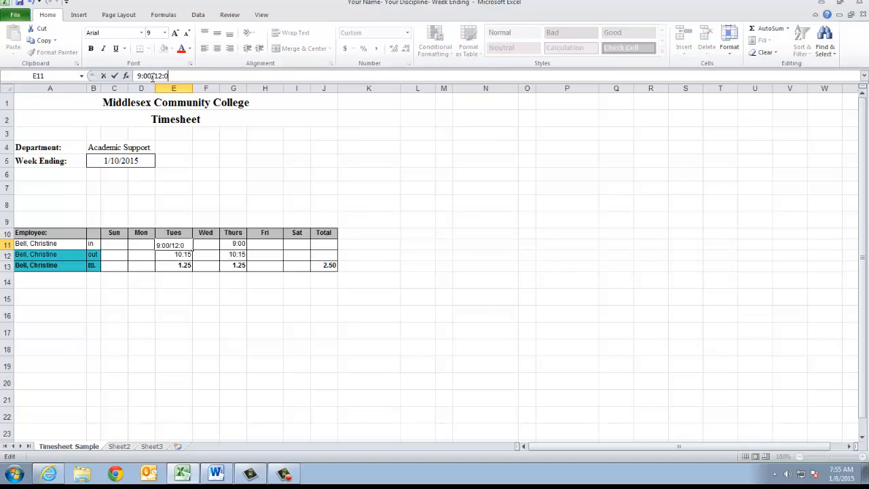
{"action": "left_click", "coordinate": [178, 255]}
{"action": "left_click_drag", "start_coordinate": [178, 76], "coordinate": [152, 76]}
{"action": "type", "text": "/"}
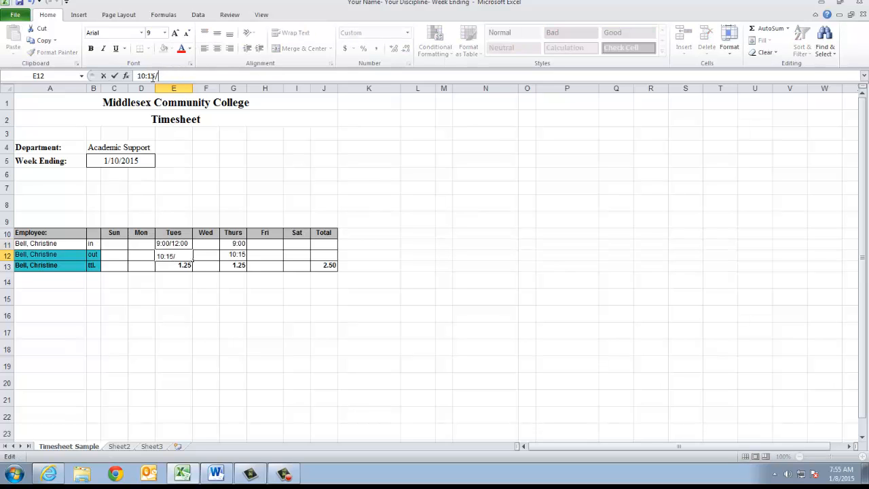
{"action": "type", "text": "2:00"}
{"action": "left_click", "coordinate": [167, 284]}
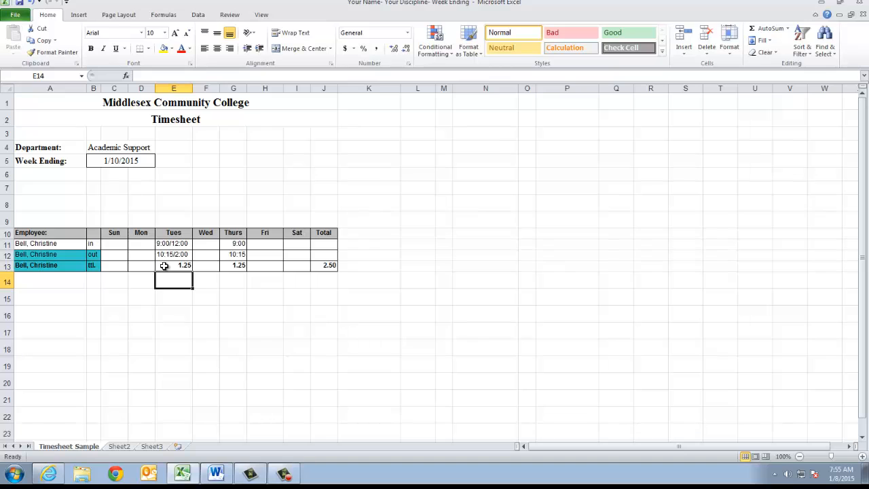
- Change Tuesday's total in E13 to 3.25 hours
{"action": "left_click", "coordinate": [164, 266]}
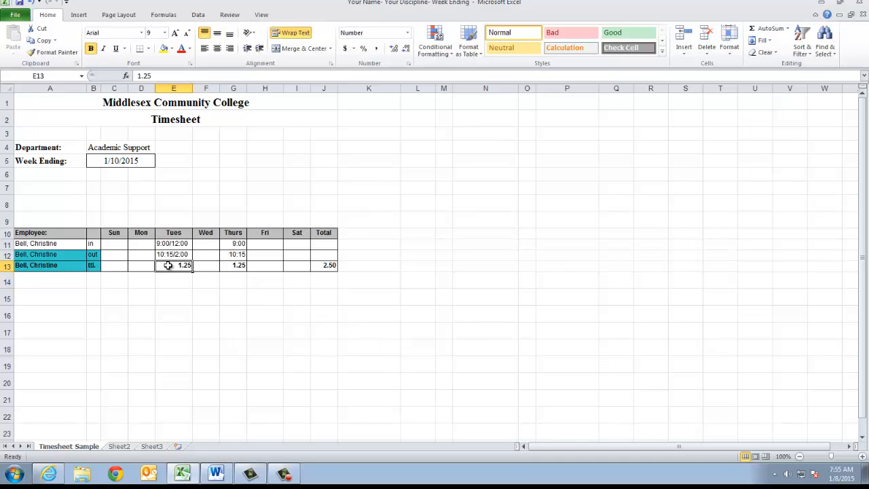
{"action": "type", "text": "3.25"}
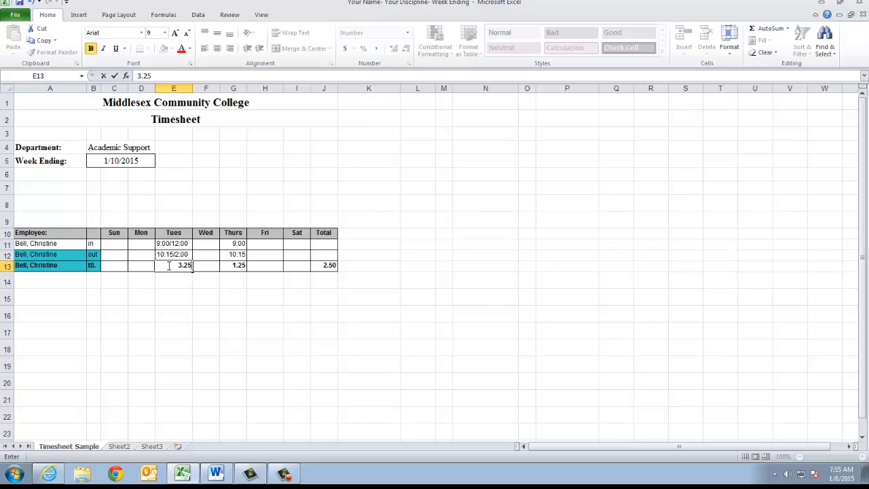
{"action": "key", "text": "Tab"}
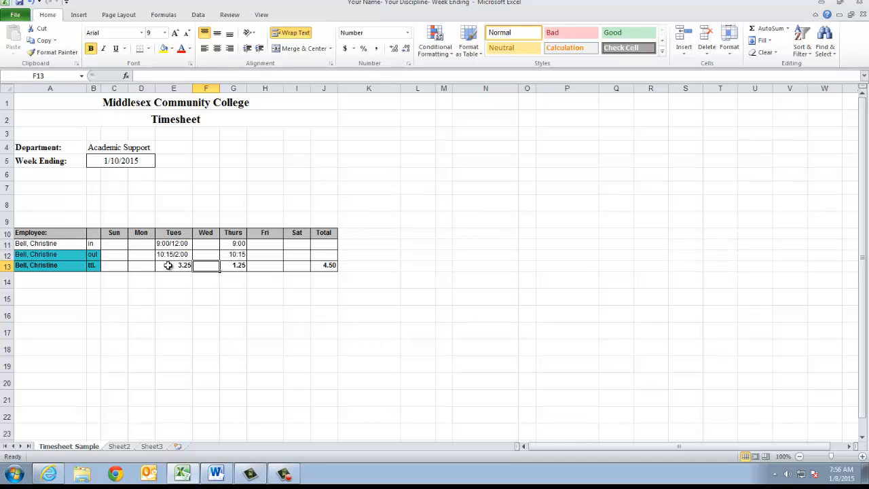
- Log Monday's 4:00–5:00 shift with a total of 1 hour in D11:D13
{"action": "left_click", "coordinate": [140, 244]}
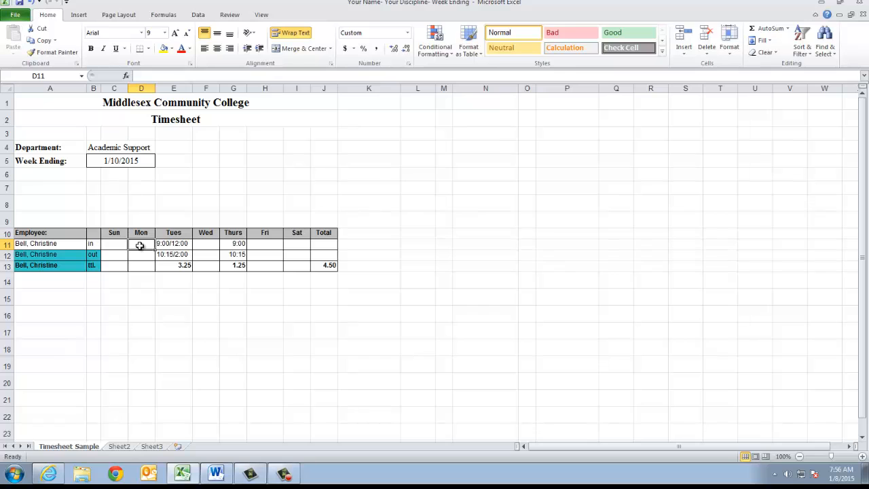
{"action": "type", "text": "8:00"}
{"action": "key", "text": "Return"}
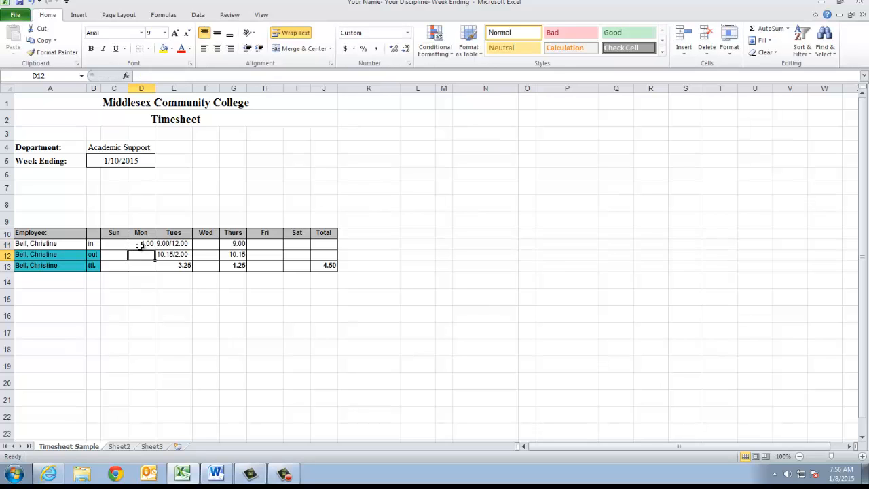
{"action": "type", "text": "5:00"}
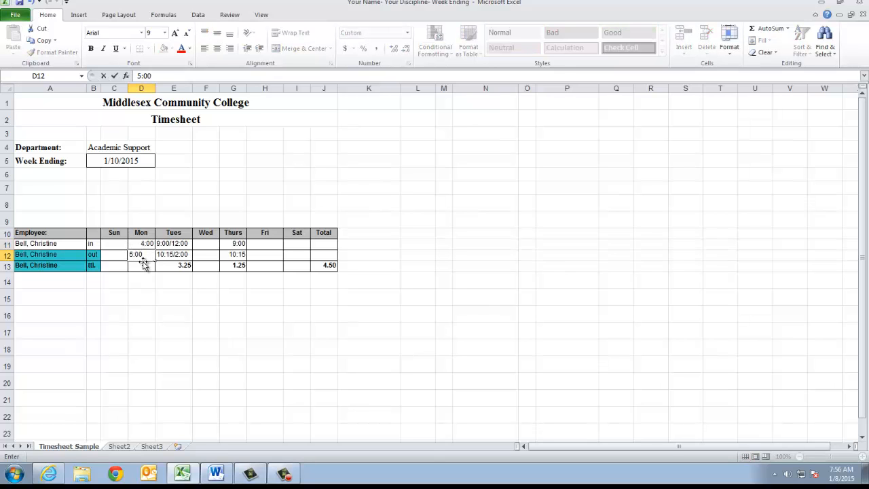
{"action": "left_click", "coordinate": [141, 266]}
{"action": "type", "text": "1"}
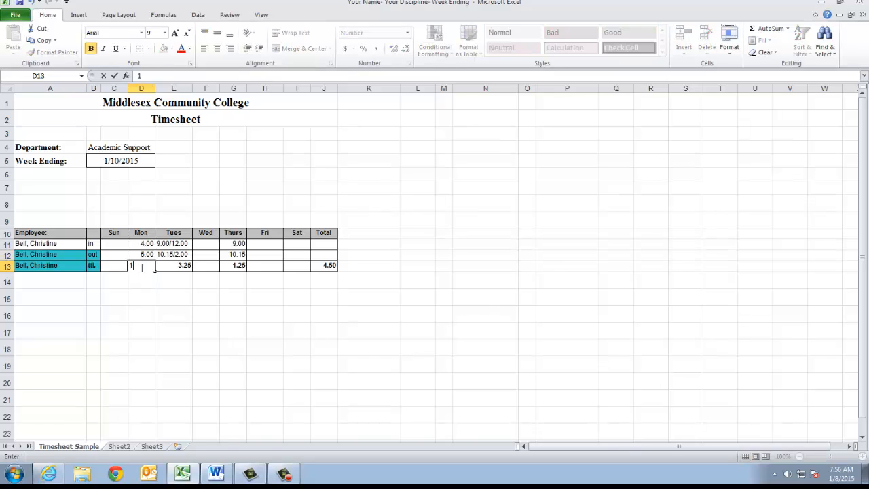
{"action": "key", "text": "Tab"}
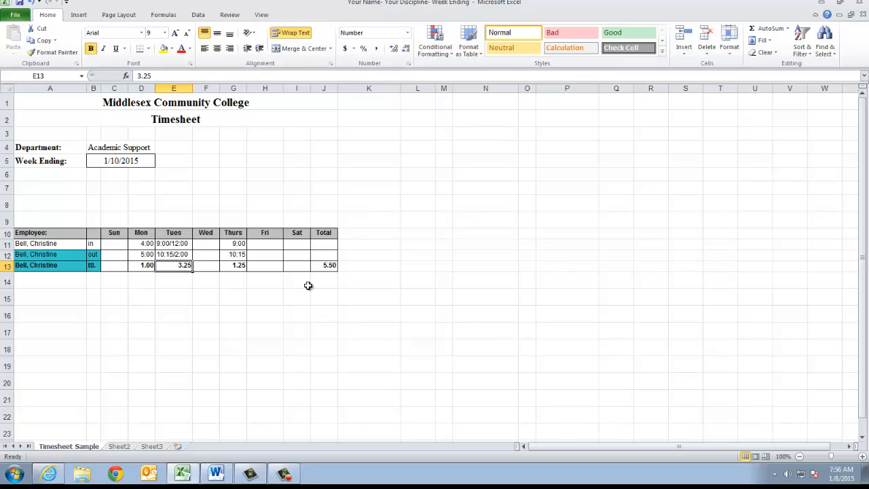
- Change Thursday's out time to 11:15 and its total to 2.25 hours
{"action": "left_click", "coordinate": [238, 255]}
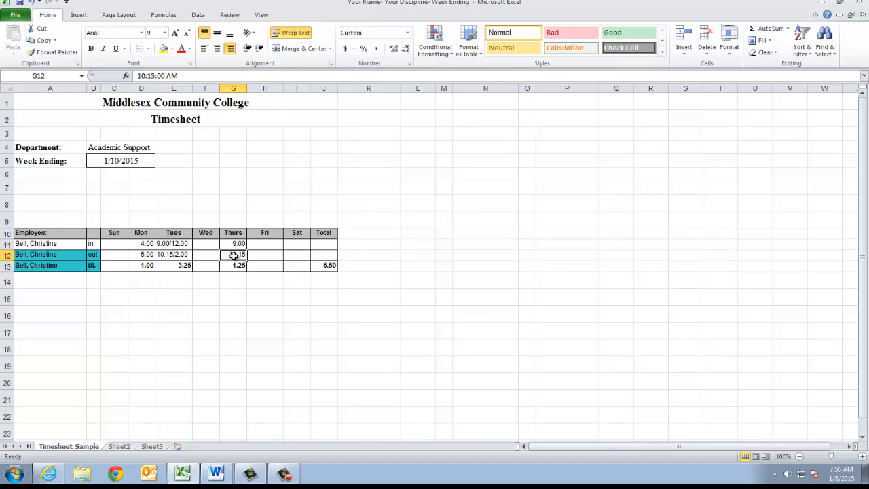
{"action": "type", "text": "11:15"}
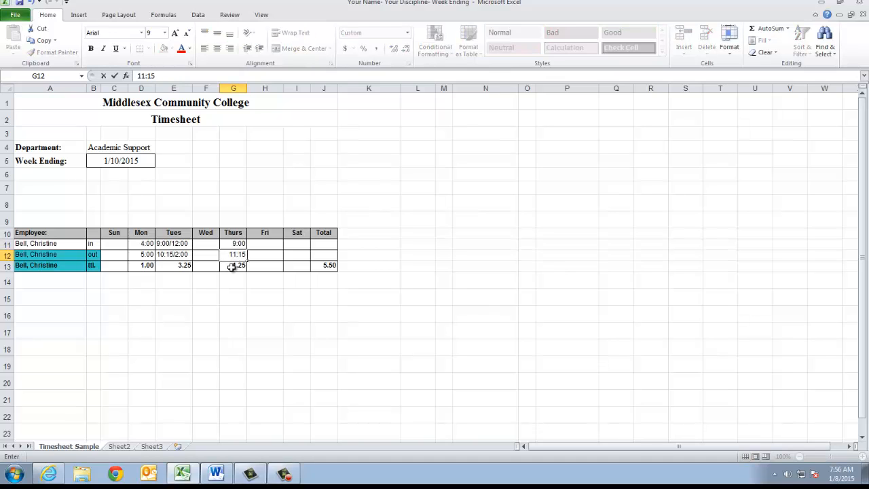
{"action": "key", "text": "Return"}
{"action": "type", "text": "2.25"}
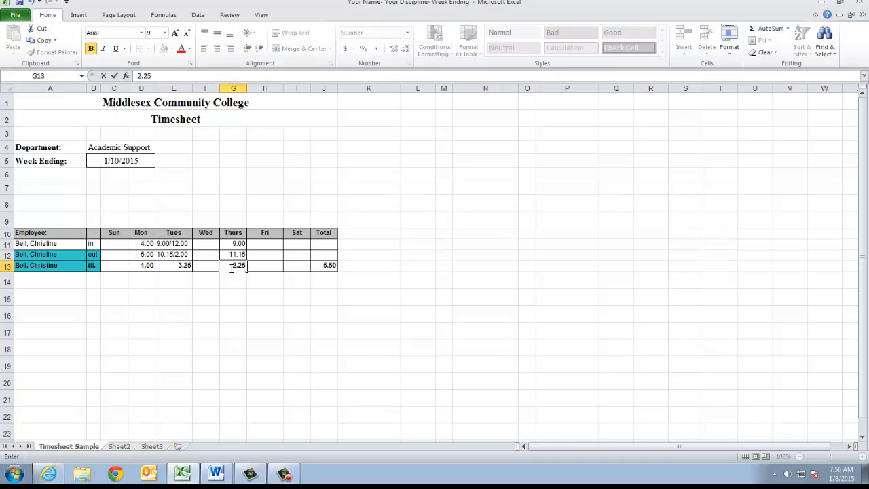
{"action": "key", "text": "Tab"}
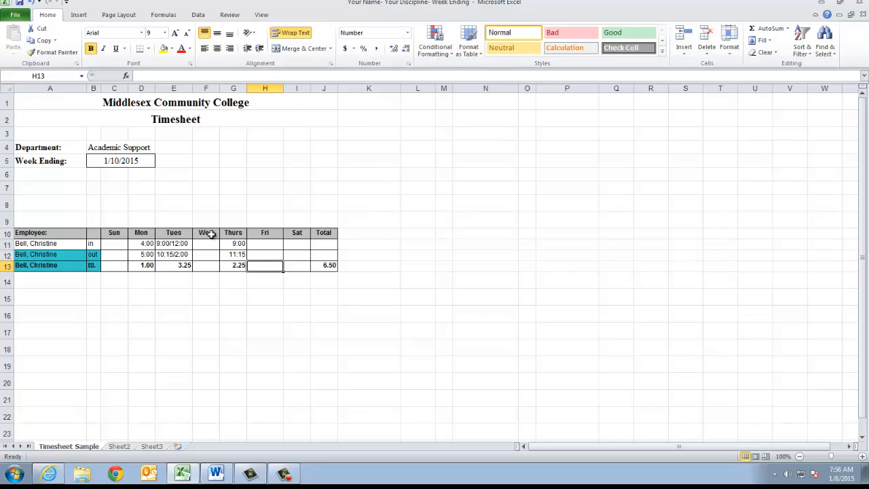
- Add Friday's 8:00–9:00 shift with a total of 1 hour in H11:H13
{"action": "left_click", "coordinate": [269, 243]}
{"action": "type", "text": "8:00"}
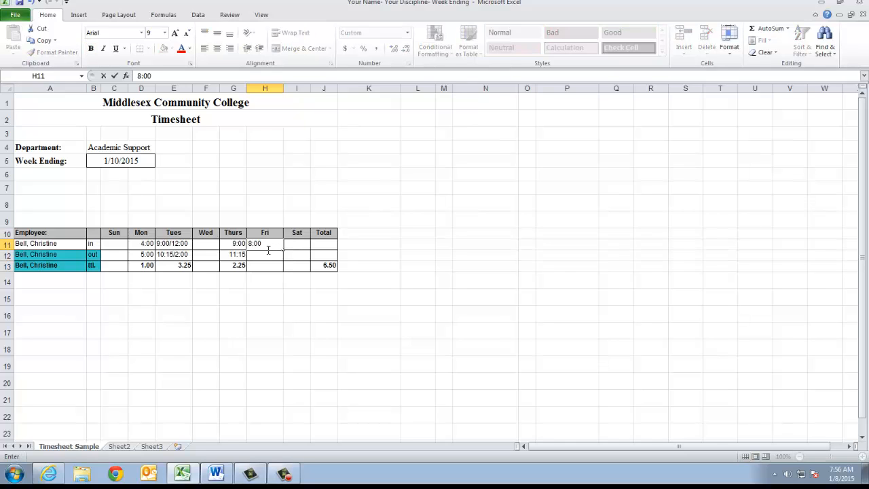
{"action": "key", "text": "Return"}
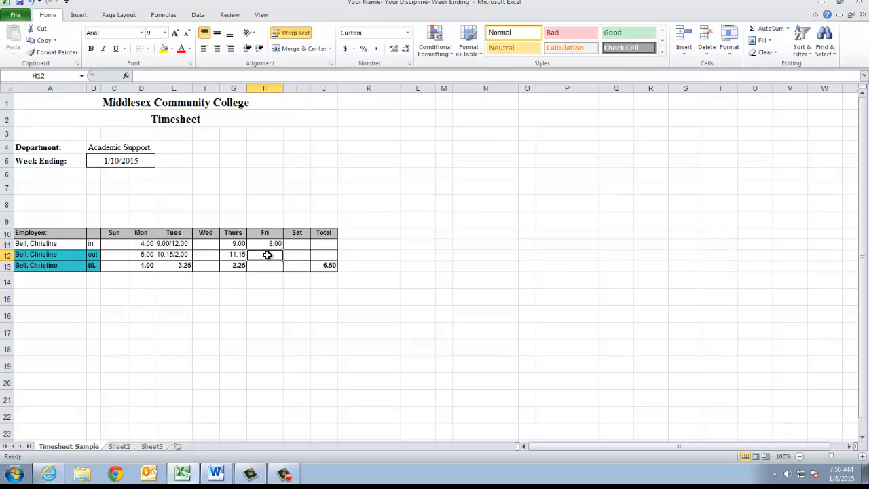
{"action": "type", "text": "9:00"}
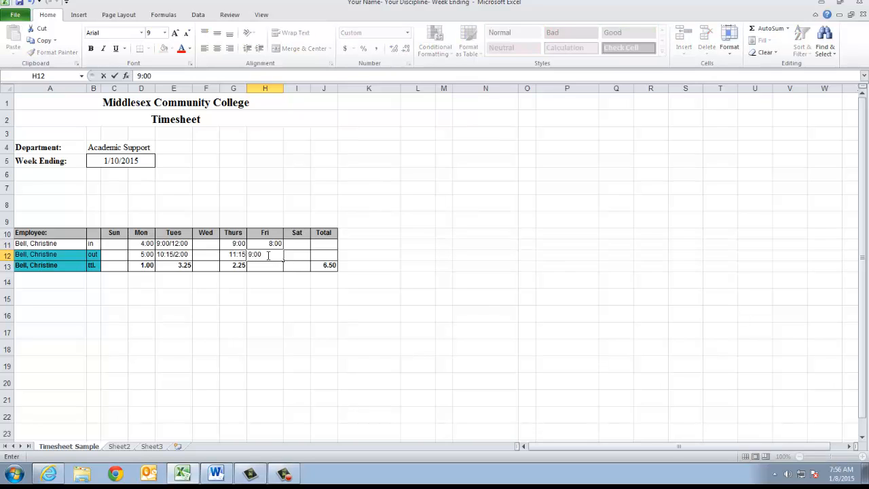
{"action": "left_click", "coordinate": [275, 266]}
{"action": "type", "text": "1"}
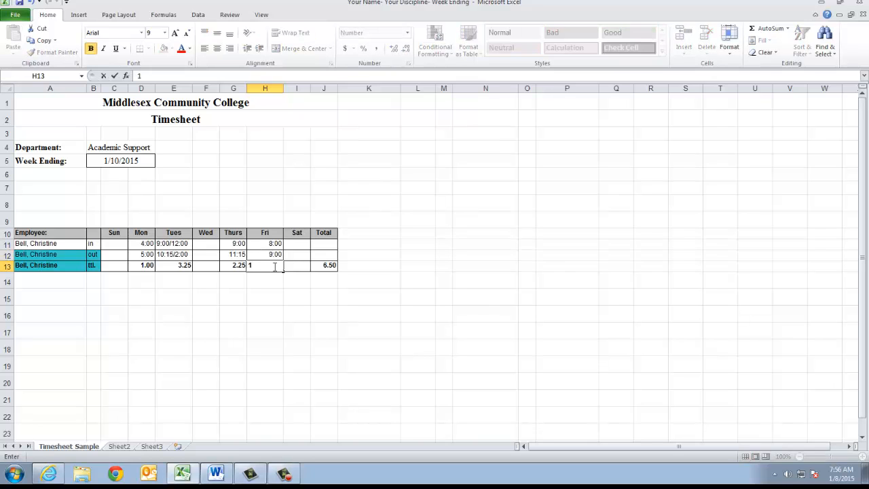
{"action": "key", "text": "Tab"}
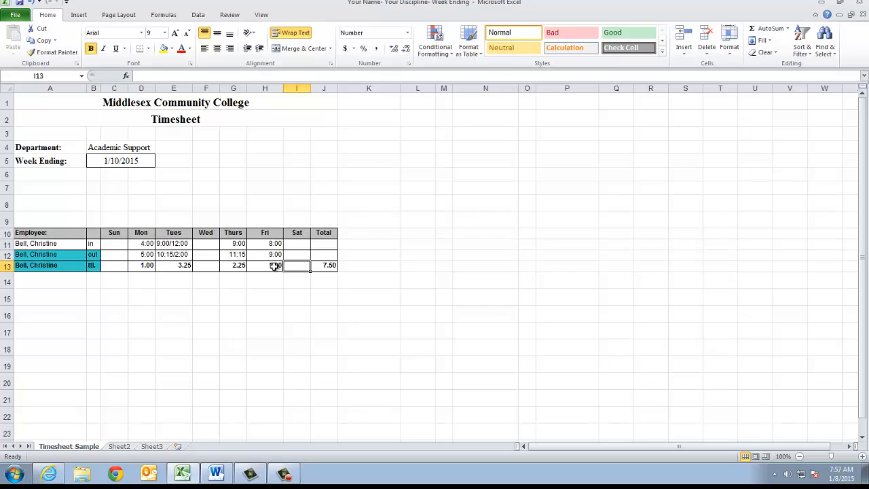
- Save the workbook as a new file named with the employee's name, SI Leader and 1-10-15
{"action": "left_click", "coordinate": [22, 15]}
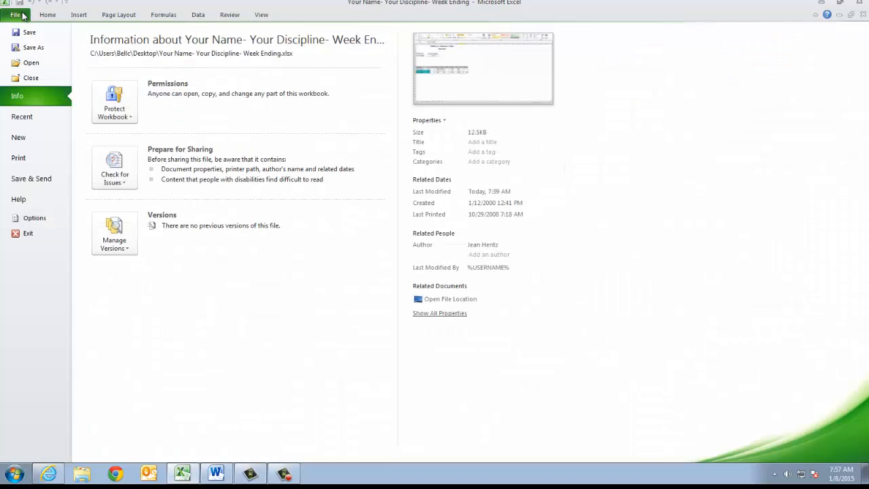
{"action": "left_click", "coordinate": [28, 45]}
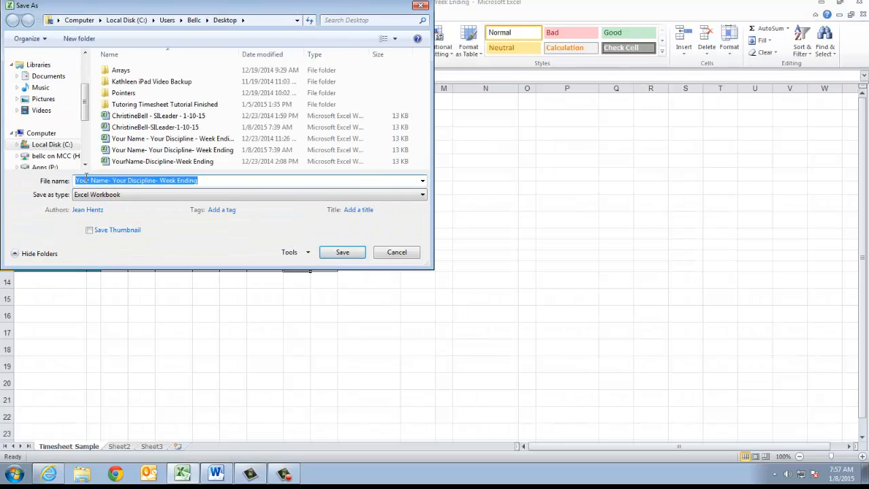
{"action": "left_click", "coordinate": [77, 181]}
{"action": "left_click_drag", "start_coordinate": [109, 180], "coordinate": [77, 181]}
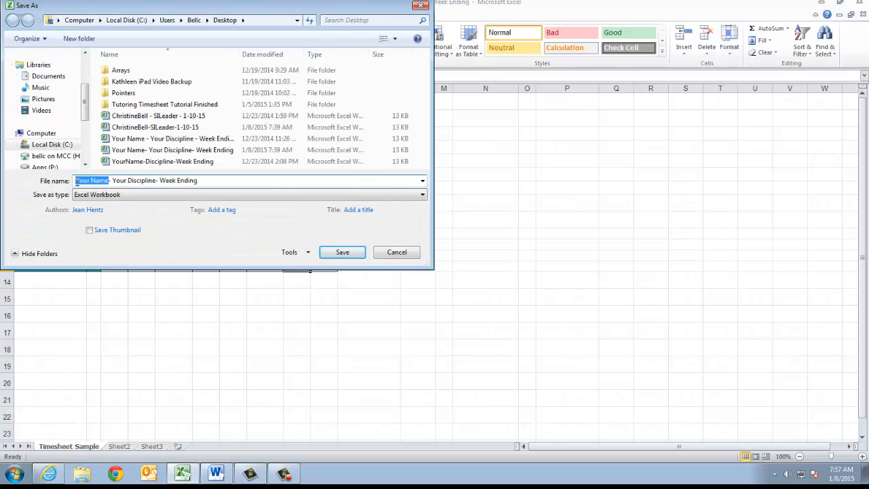
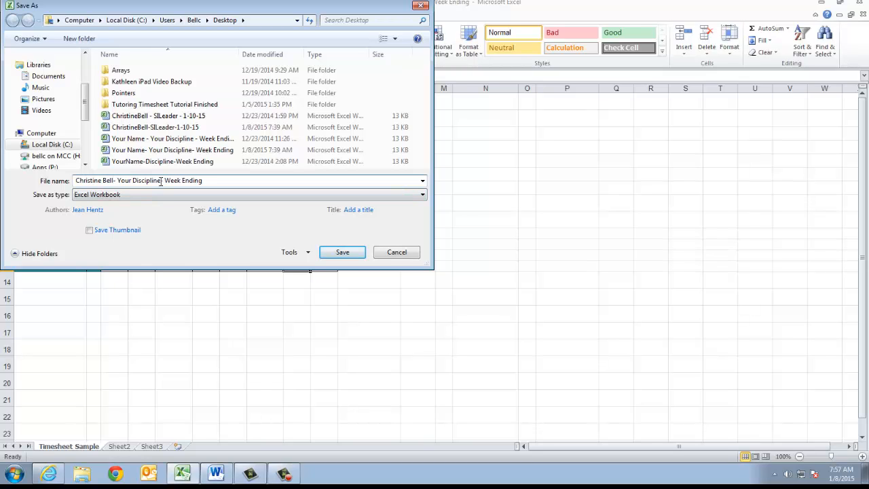
{"action": "left_click_drag", "start_coordinate": [161, 181], "coordinate": [118, 183]}
{"action": "type", "text": "SI Leader"}
{"action": "left_click_drag", "start_coordinate": [186, 181], "coordinate": [150, 183]}
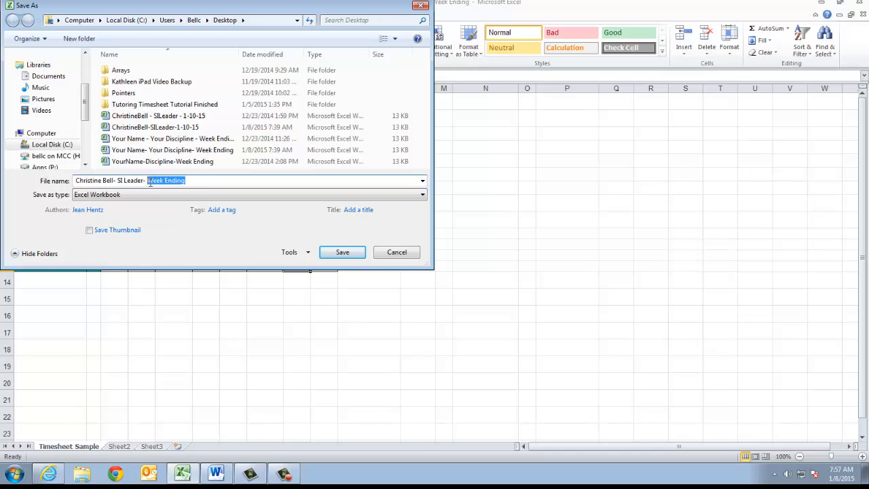
{"action": "type", "text": "1-10-15"}
{"action": "left_click", "coordinate": [339, 252]}
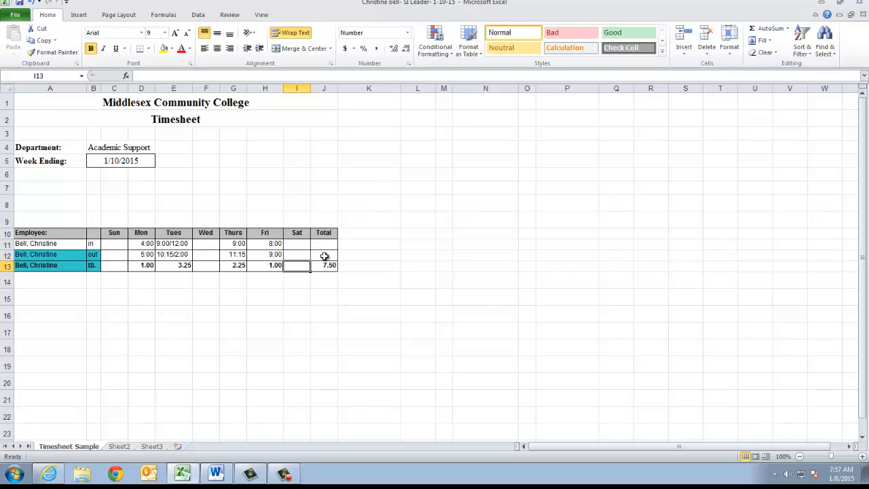
- Switch to the TimesheetReminds document in Microsoft Word
{"action": "left_click", "coordinate": [218, 474]}
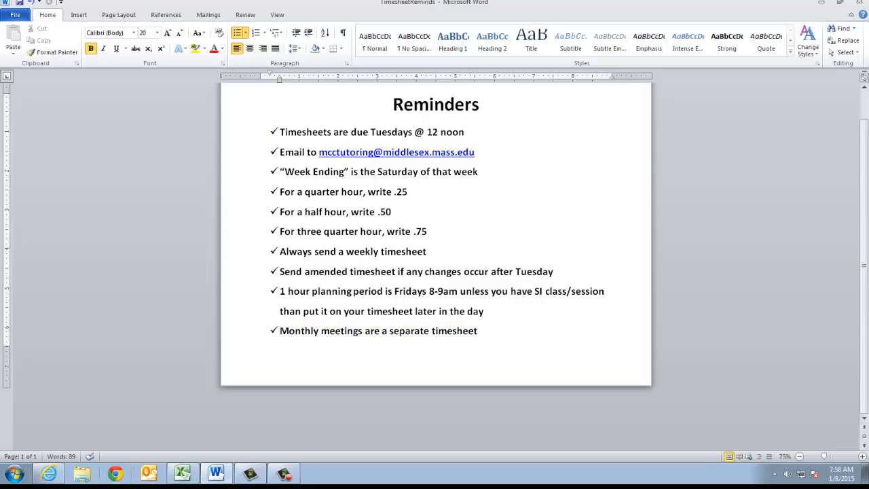
- Bring Blackboard Learn forward and open the Room Request form from the course menu
{"action": "mouse_move", "coordinate": [43, 478]}
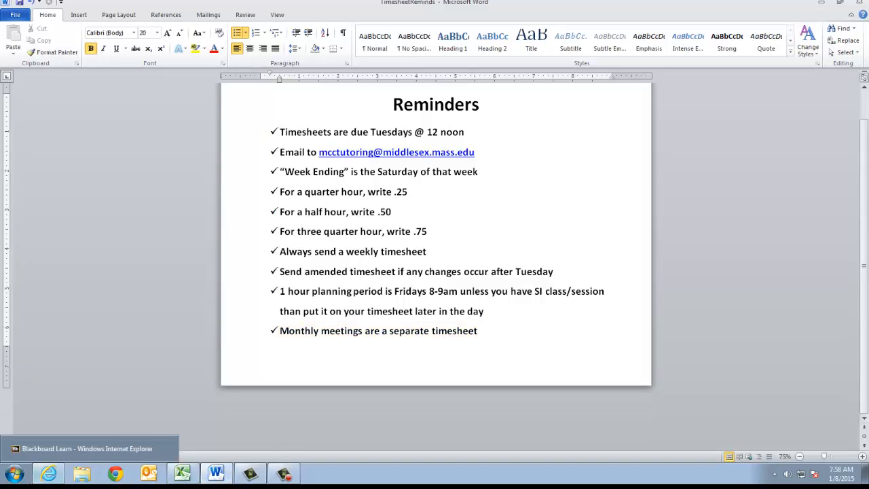
{"action": "left_click", "coordinate": [45, 478]}
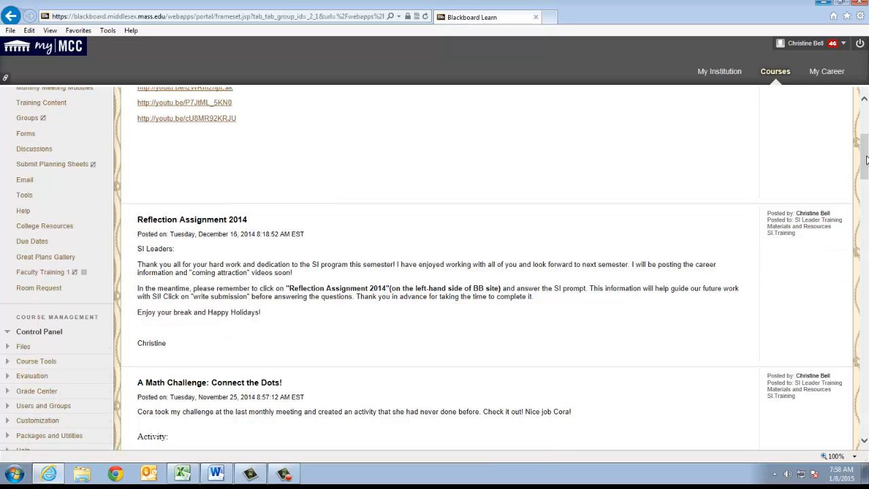
{"action": "left_click_drag", "start_coordinate": [864, 163], "coordinate": [865, 139]}
{"action": "scroll", "coordinate": [865, 138], "scroll_direction": "down", "scroll_amount": 1}
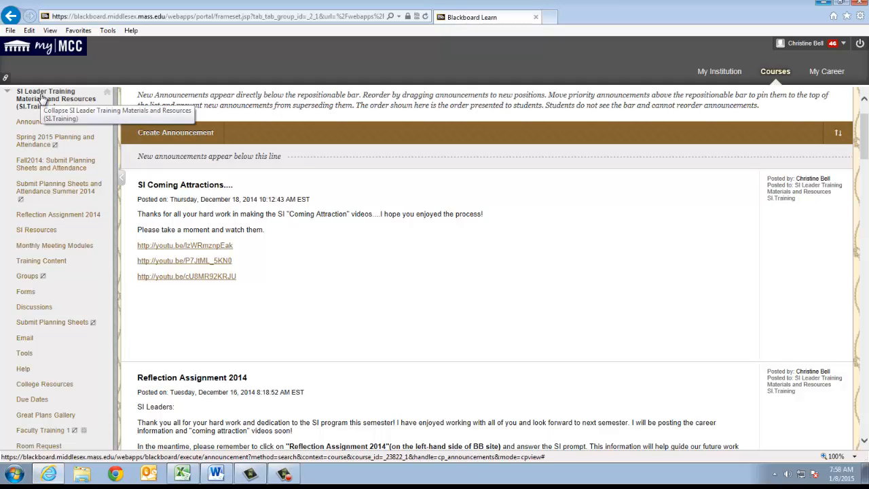
{"action": "scroll", "coordinate": [37, 190], "scroll_direction": "down", "scroll_amount": 2}
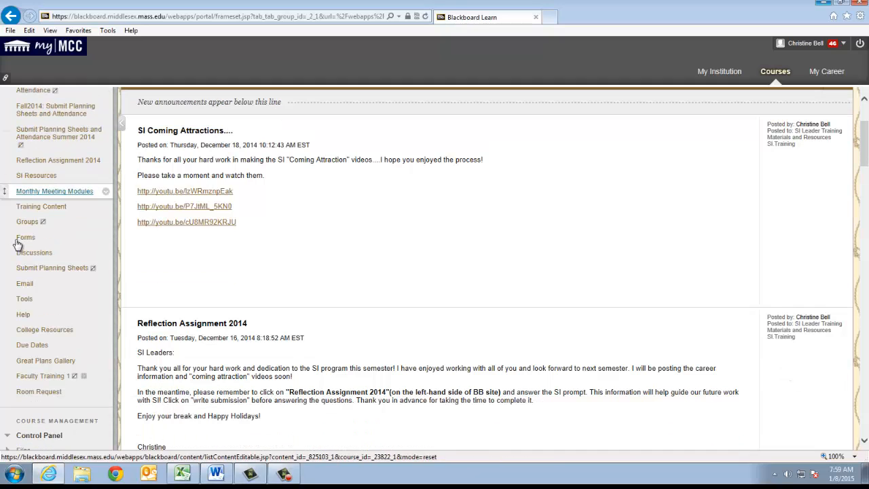
{"action": "left_click", "coordinate": [31, 393]}
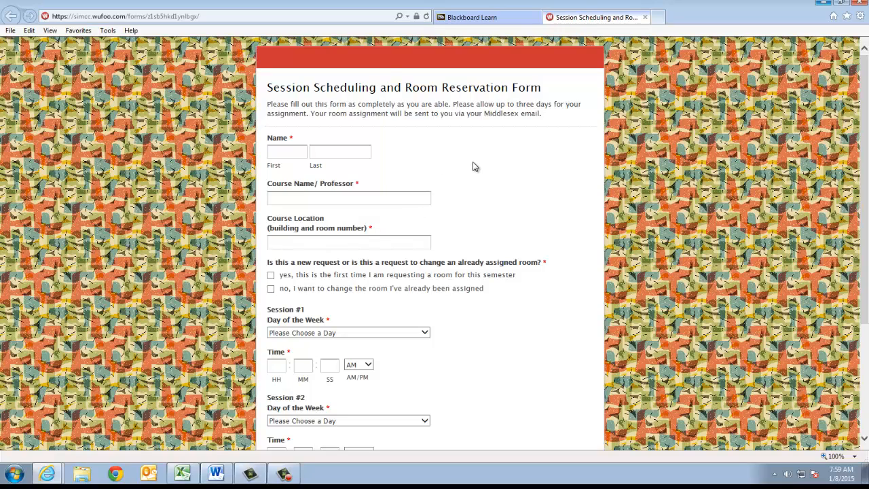
{"action": "scroll", "coordinate": [474, 167], "scroll_direction": "down", "scroll_amount": 1}
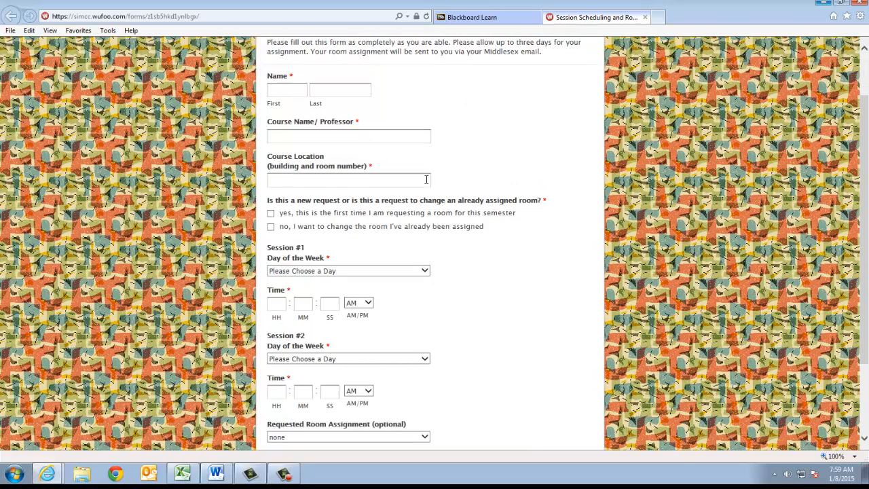
{"action": "scroll", "coordinate": [394, 252], "scroll_direction": "down", "scroll_amount": 1}
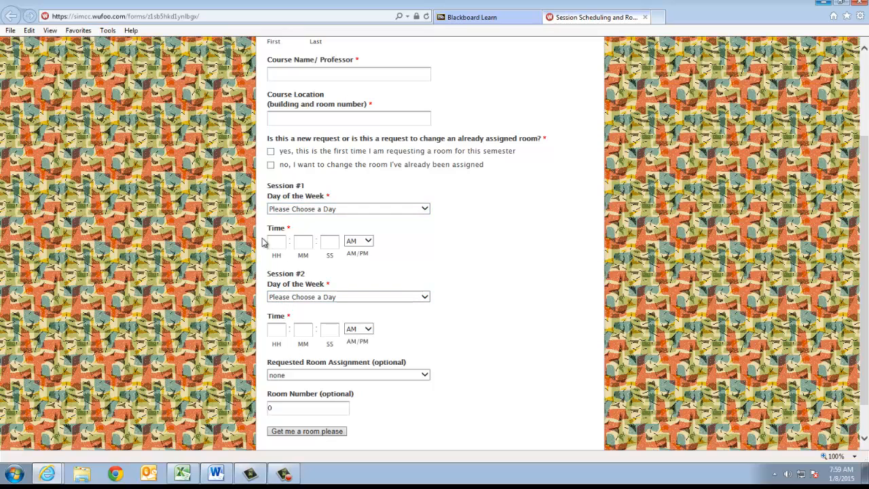
{"action": "scroll", "coordinate": [280, 241], "scroll_direction": "down", "scroll_amount": 1}
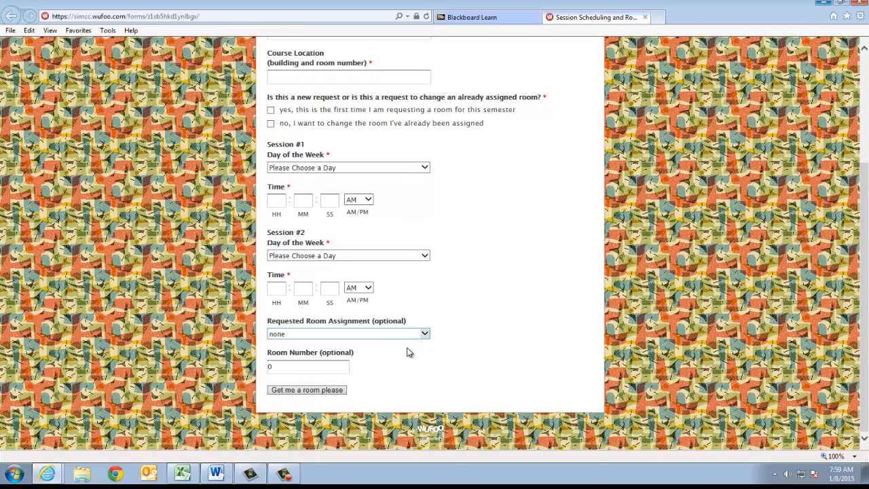
{"action": "left_click", "coordinate": [425, 335]}
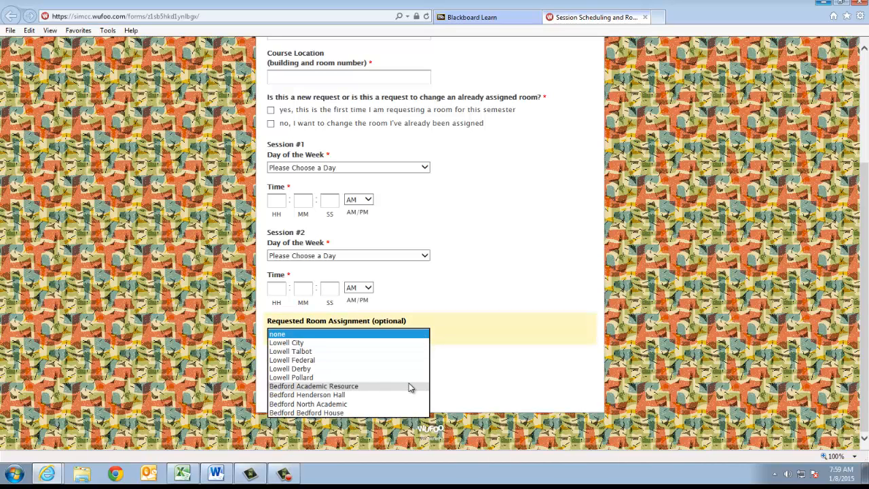
{"action": "left_click", "coordinate": [467, 296]}
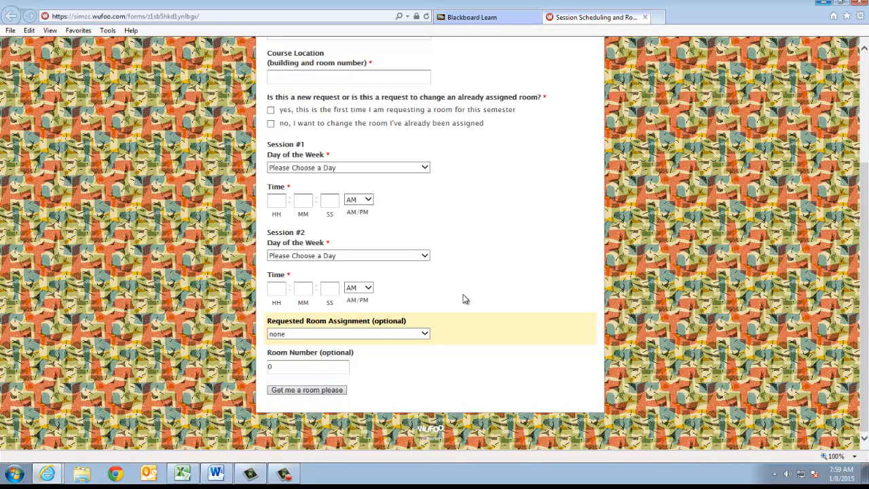
{"action": "left_click_drag", "start_coordinate": [284, 367], "coordinate": [270, 367]}
{"action": "left_click", "coordinate": [276, 367]}
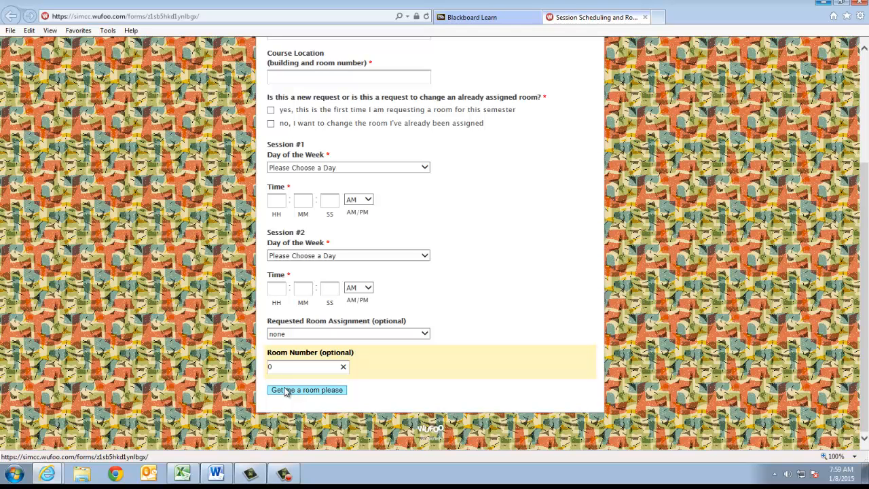
{"action": "left_click", "coordinate": [47, 474]}
- Return to Blackboard Learn and open Spring 2015 Planning and Attendance from the course menu
{"action": "left_click", "coordinate": [48, 428]}
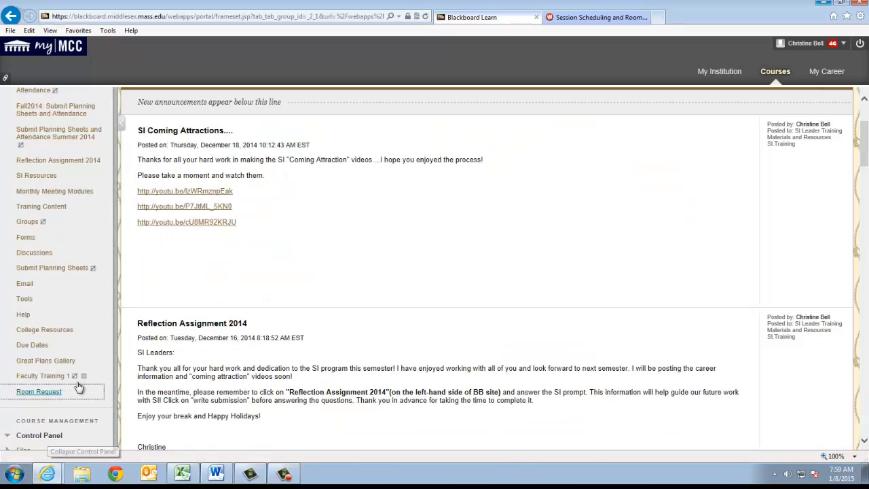
{"action": "scroll", "coordinate": [815, 183], "scroll_direction": "up", "scroll_amount": 2}
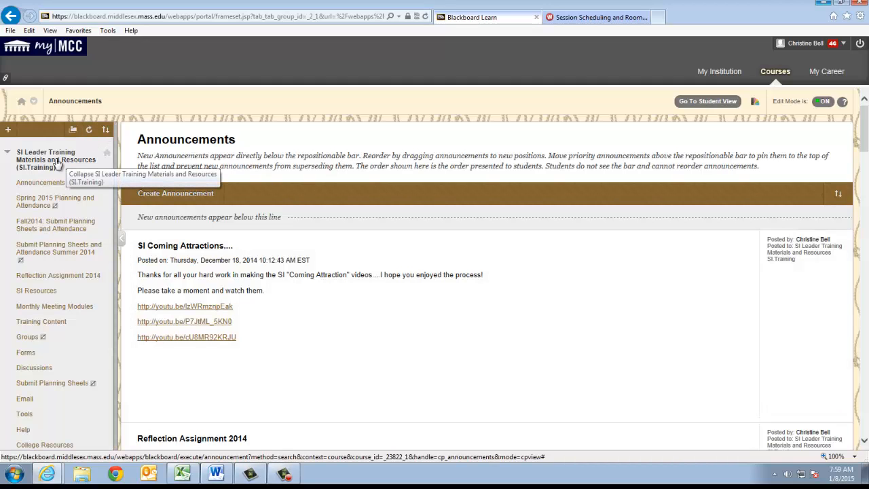
{"action": "left_click", "coordinate": [22, 202]}
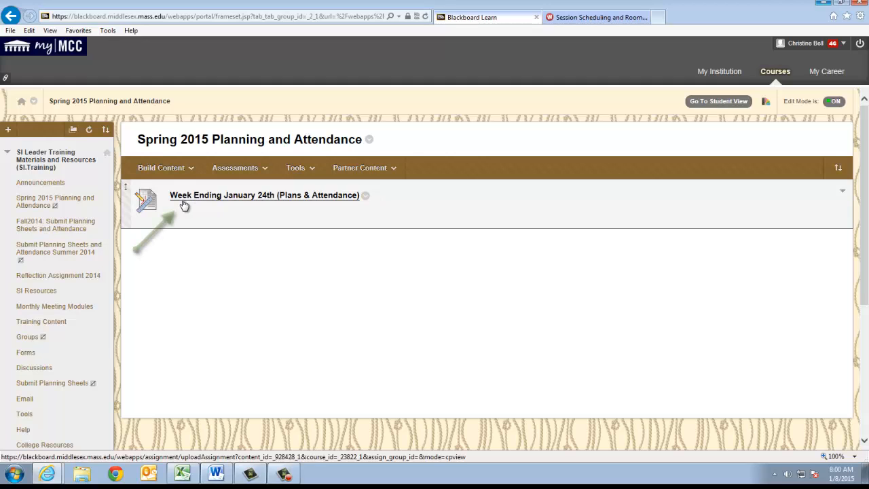
- Open the Week Ending January 24th assignment's submission page, cancelling the file browser without attaching anything
{"action": "left_click", "coordinate": [270, 197]}
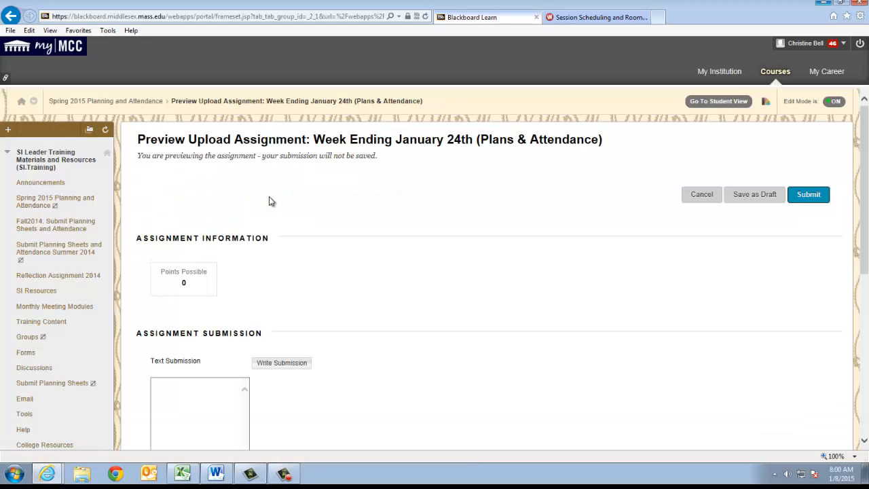
{"action": "scroll", "coordinate": [265, 285], "scroll_direction": "down", "scroll_amount": 4}
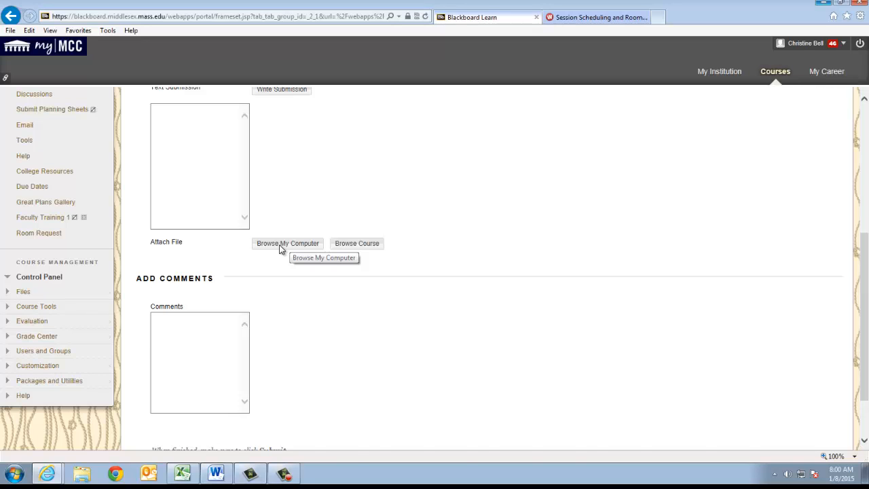
{"action": "left_click", "coordinate": [271, 151]}
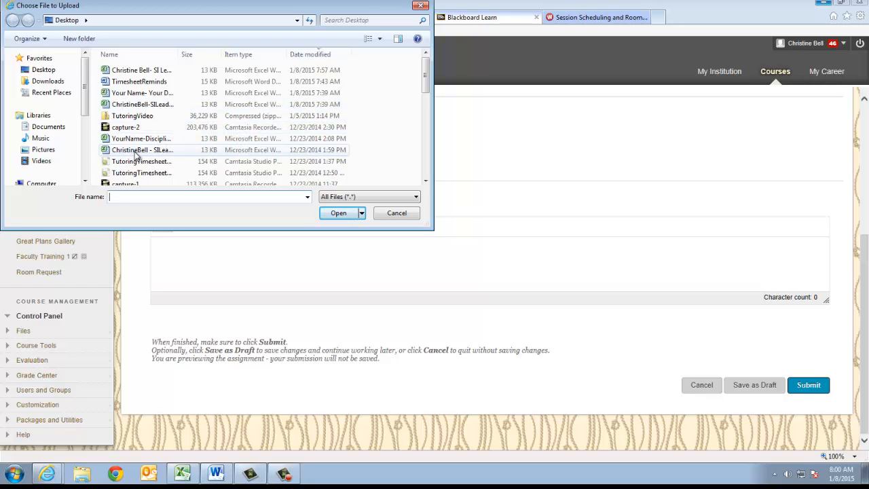
{"action": "left_click", "coordinate": [397, 213]}
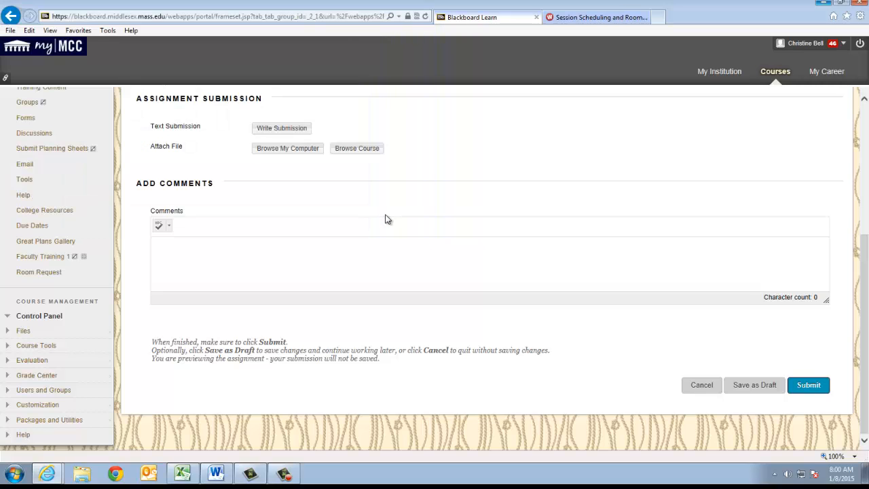
{"action": "left_click", "coordinate": [198, 261]}
- Submit the Week Ending January 24th assignment and go back to Spring 2015 Planning and Attendance
{"action": "left_click", "coordinate": [809, 386]}
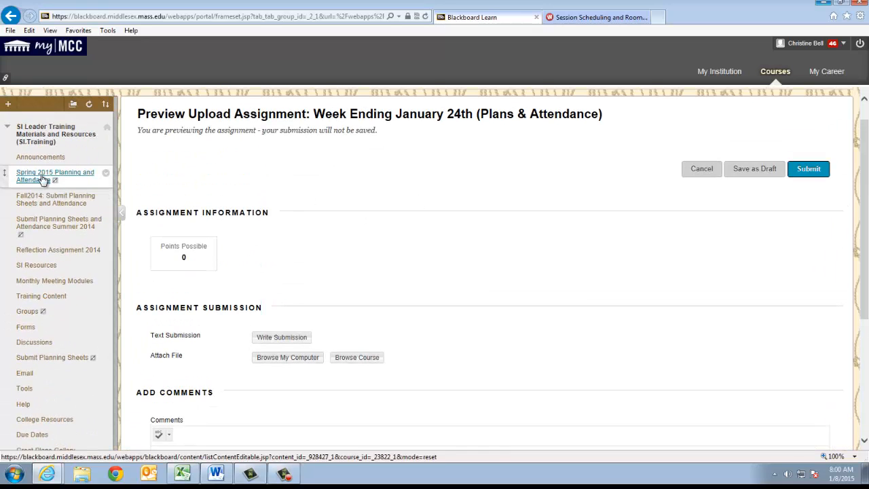
{"action": "left_click", "coordinate": [41, 177]}
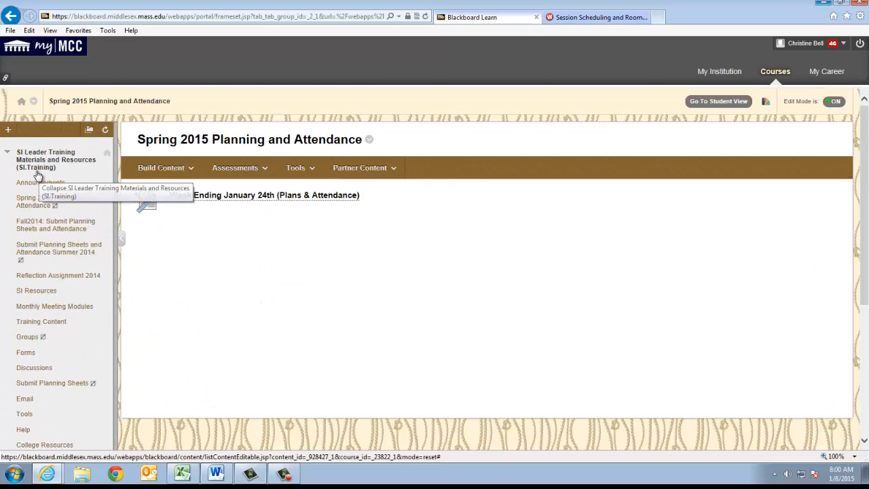